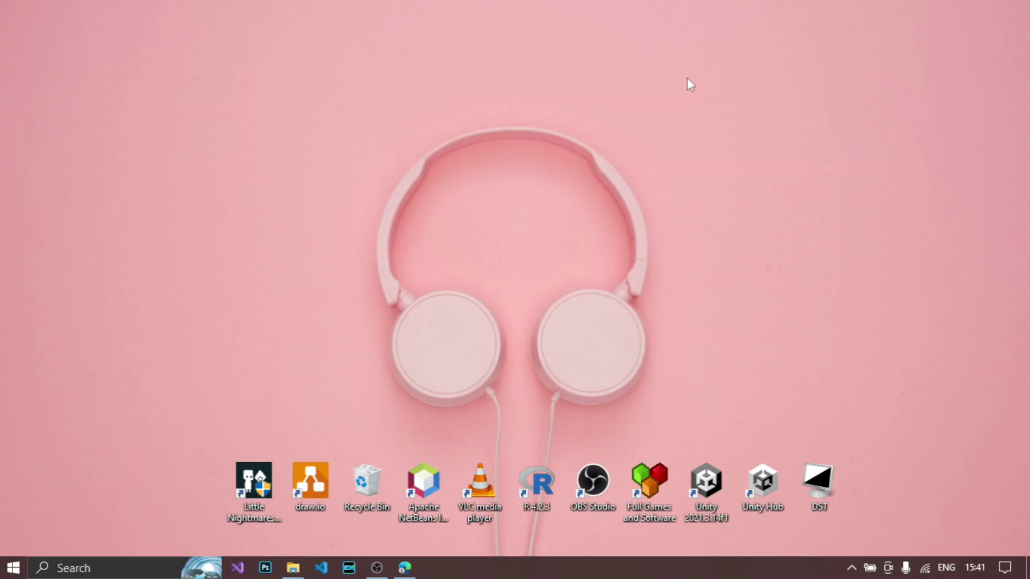
Step: Open the Start menu with the Windows key to show installed apps and tiles
key(super)
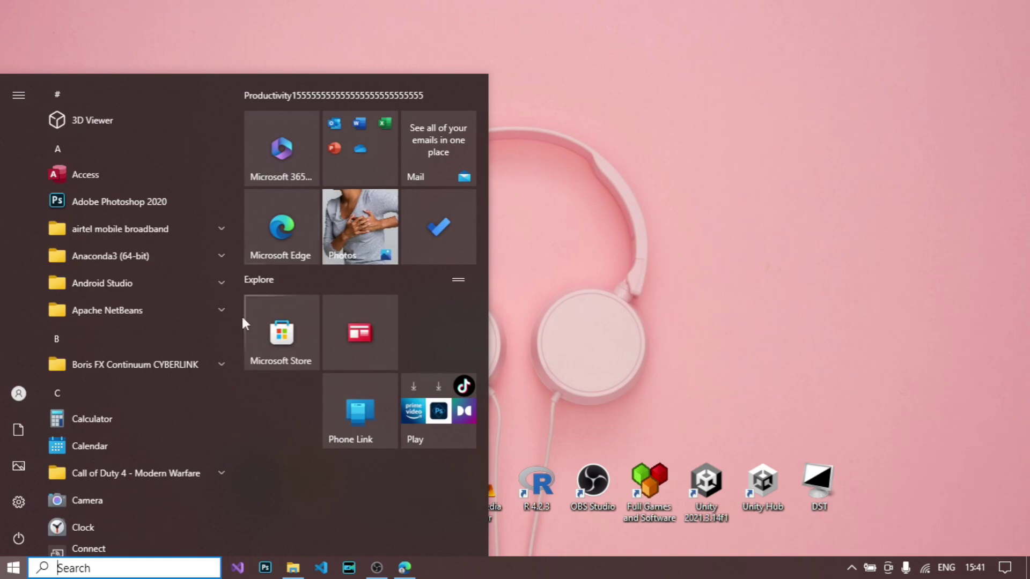
Step: Go from Settings through Network & Internet status to Network and Sharing Center
click(10, 509)
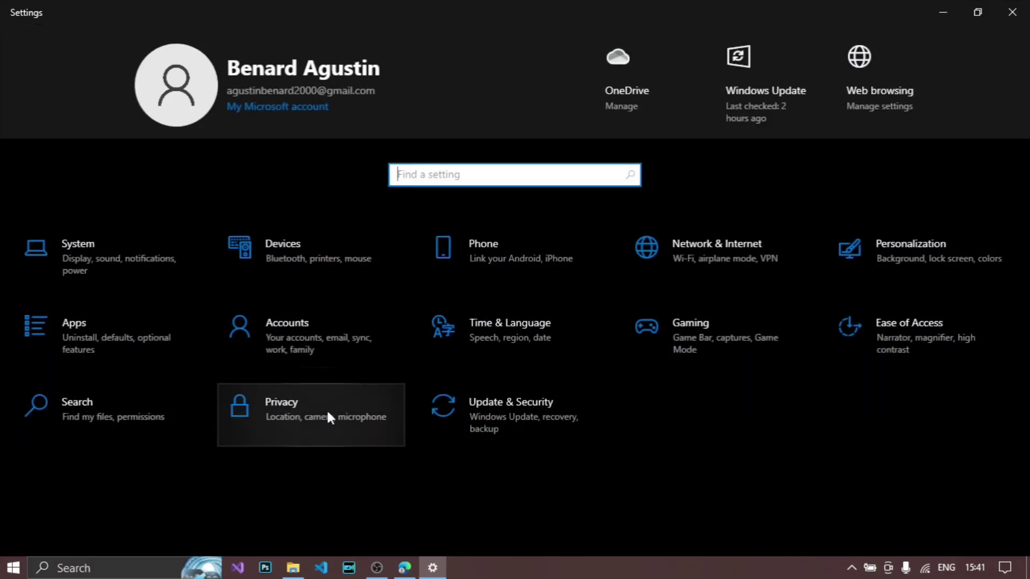
click(703, 257)
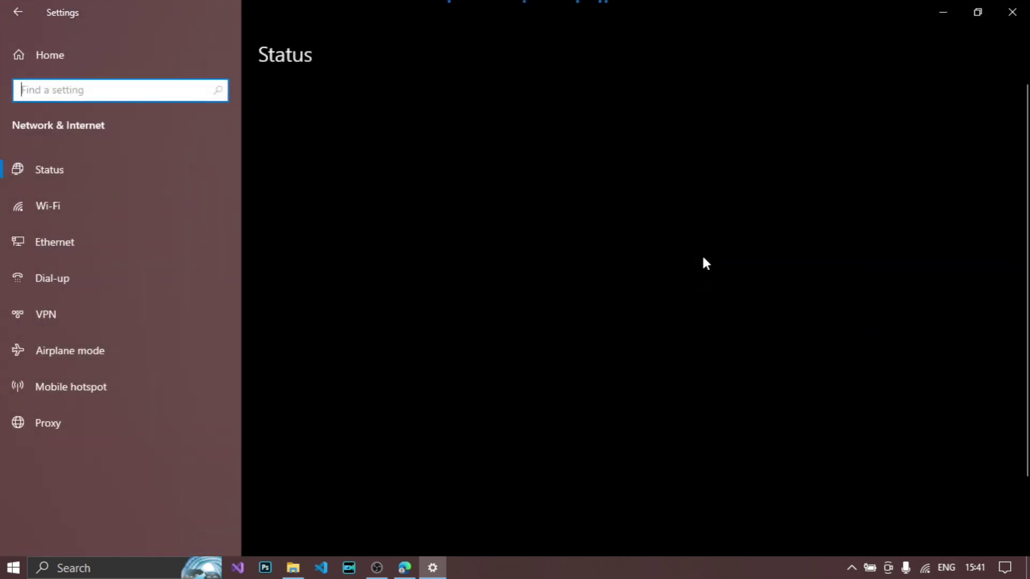
scroll(384, 356, down, 2)
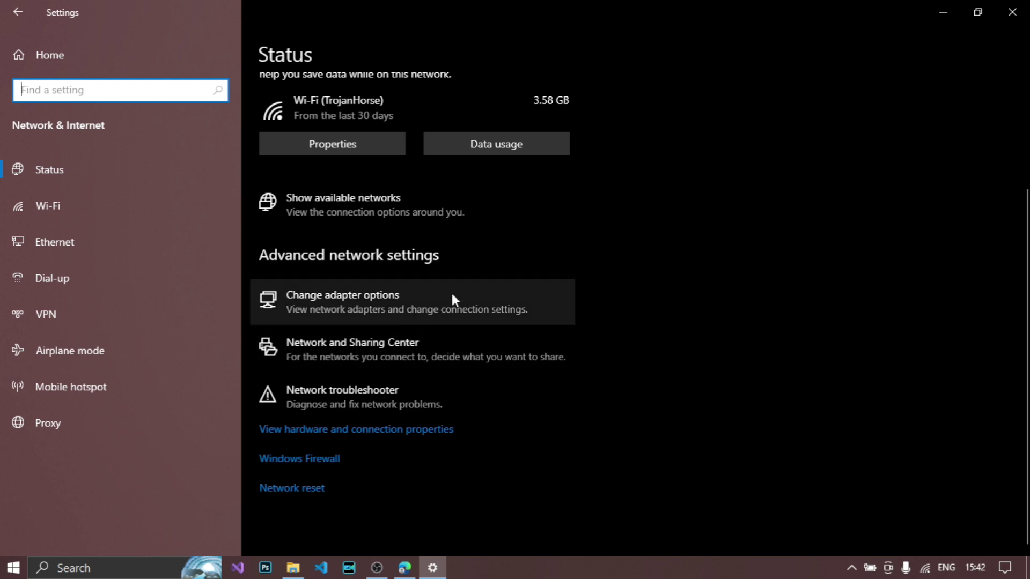
click(383, 349)
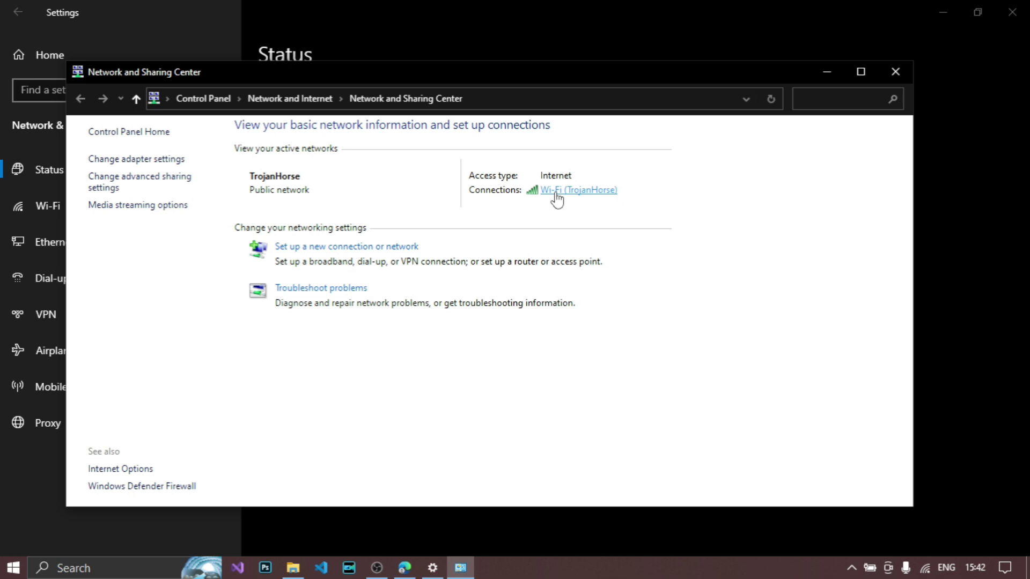
Step: Open the TrojanHorse Wi-Fi status and its Wireless Properties security settings
click(555, 192)
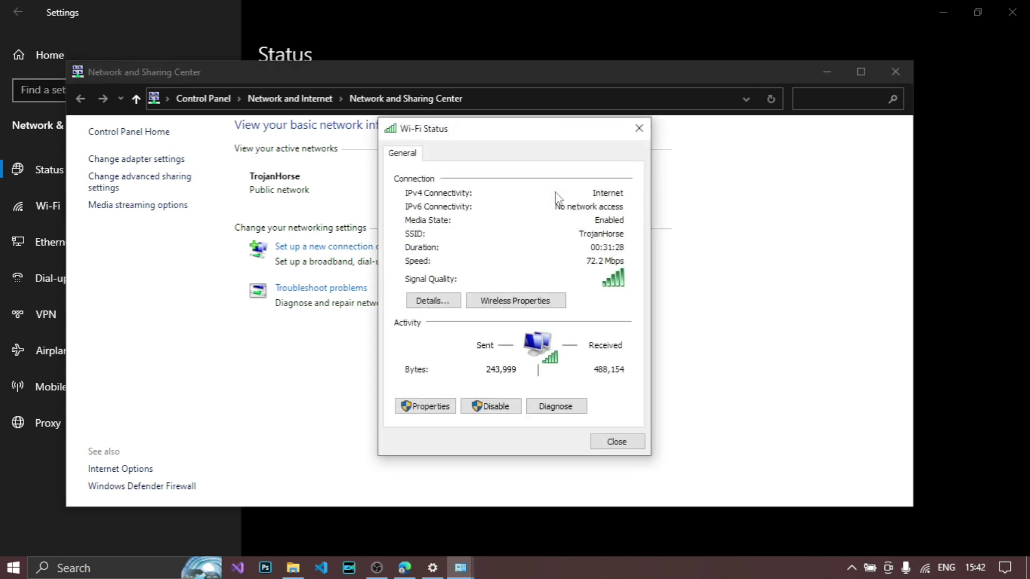
click(526, 303)
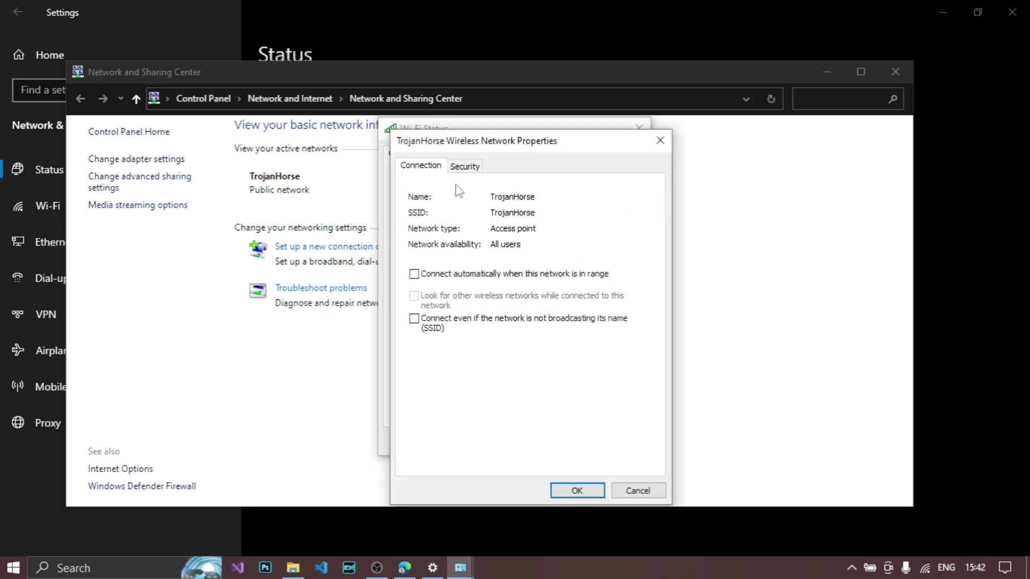
click(465, 167)
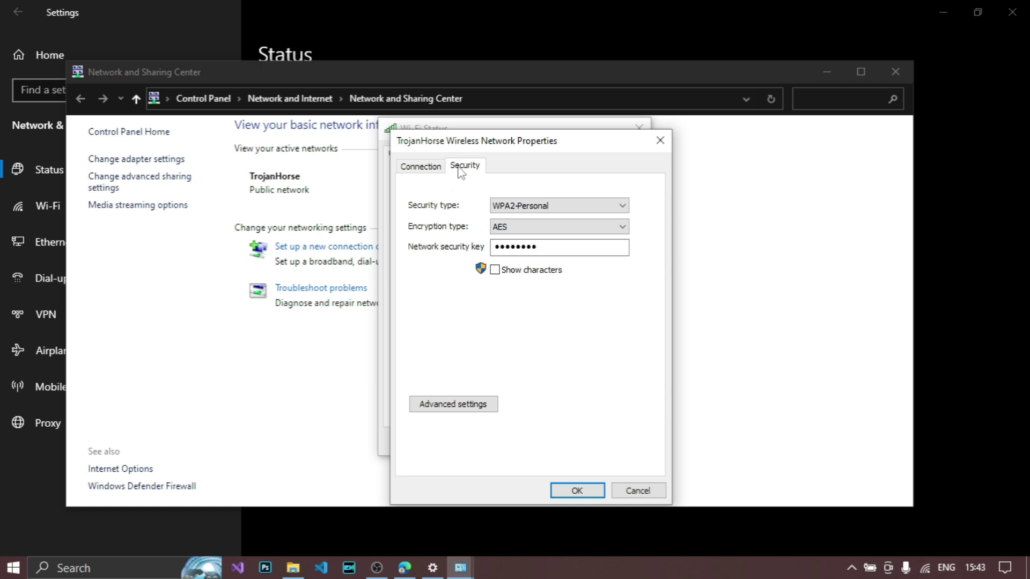
Step: Show the TrojanHorse security key characters, select the key, and close the network windows
click(494, 271)
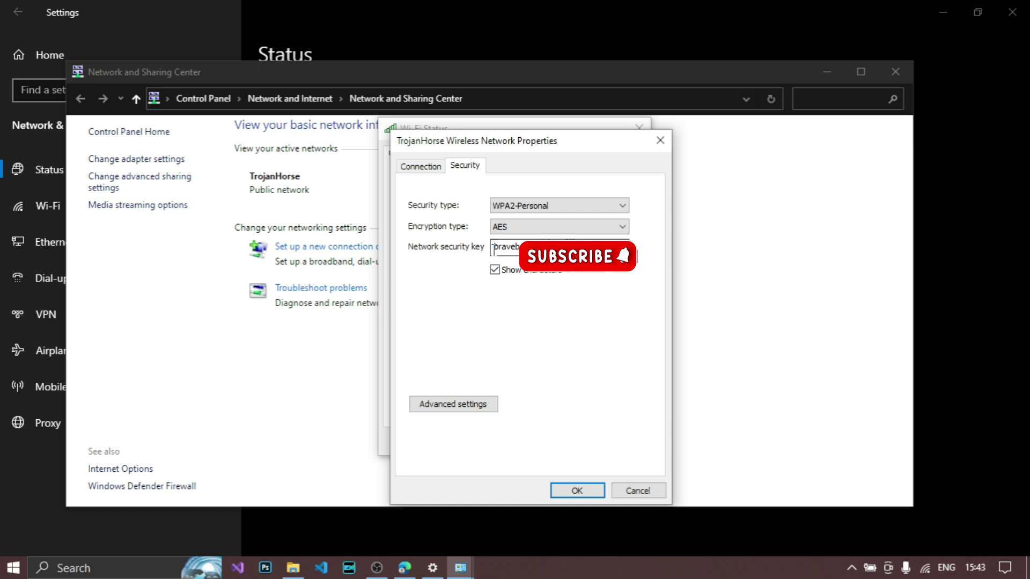
drag(627, 247, 492, 247)
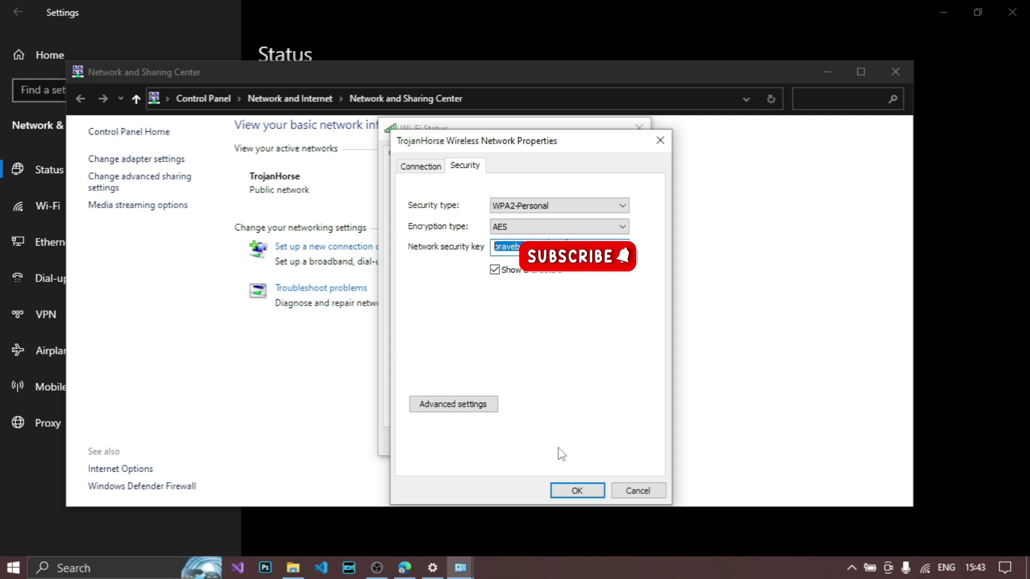
click(577, 491)
click(894, 71)
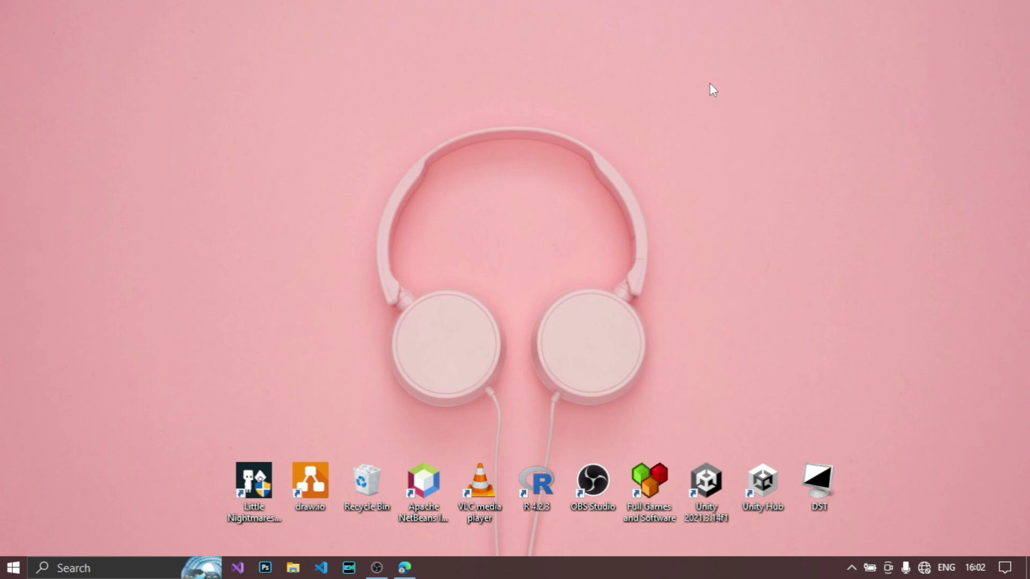
Step: Launch Command Prompt by running "cmd" from the Run dialog
key(super+r)
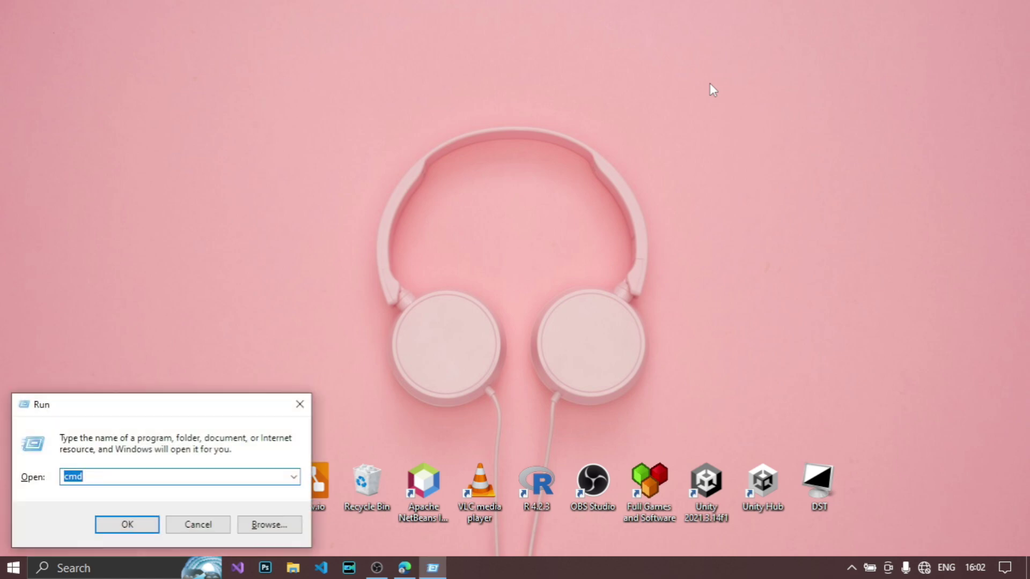
text(cmd)
key(Return)
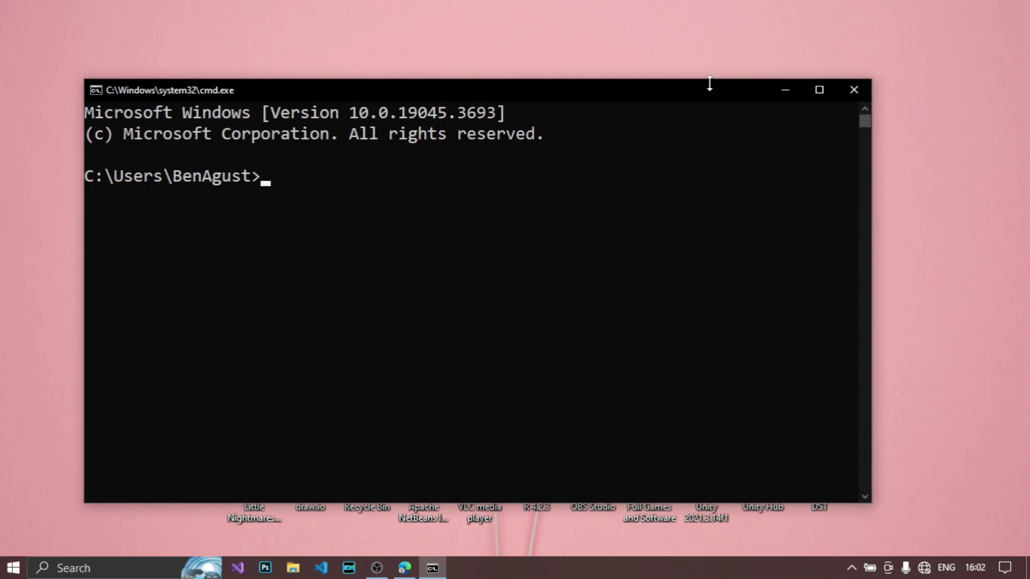
text(n)
text(etsh )
text(wlan )
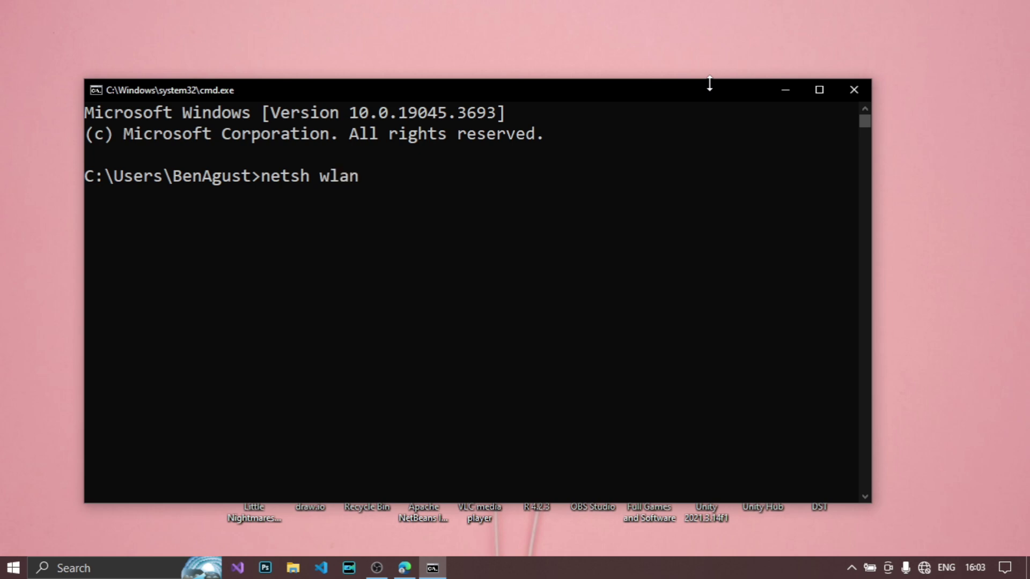
text(pro)
Step: Fix a typo and run "netsh wlan show profile" to list saved Wi-Fi profiles
key(BackSpace)
key(BackSpace)
key(BackSpace)
text(show p)
text(rofil)
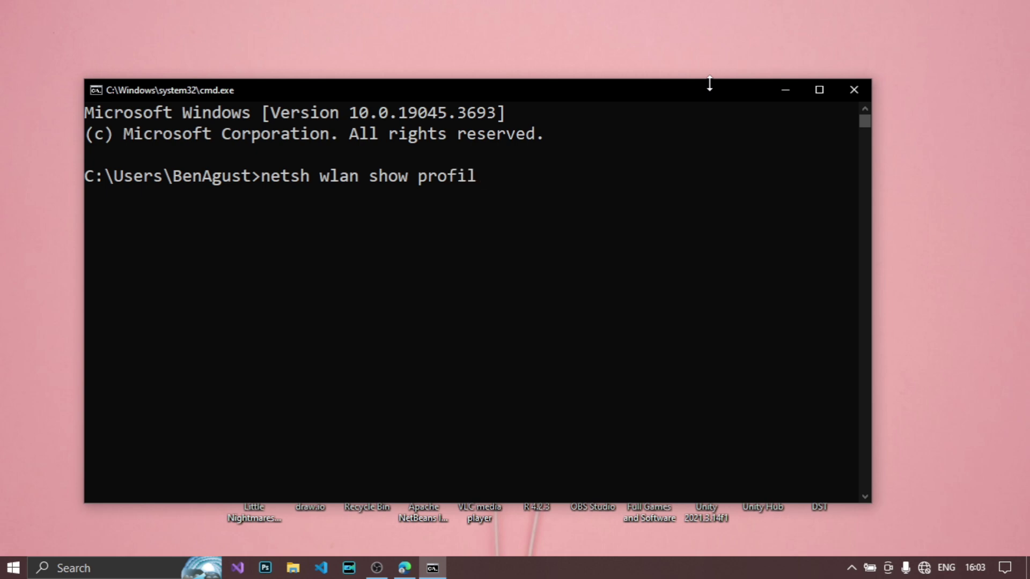
text(e)
key(Return)
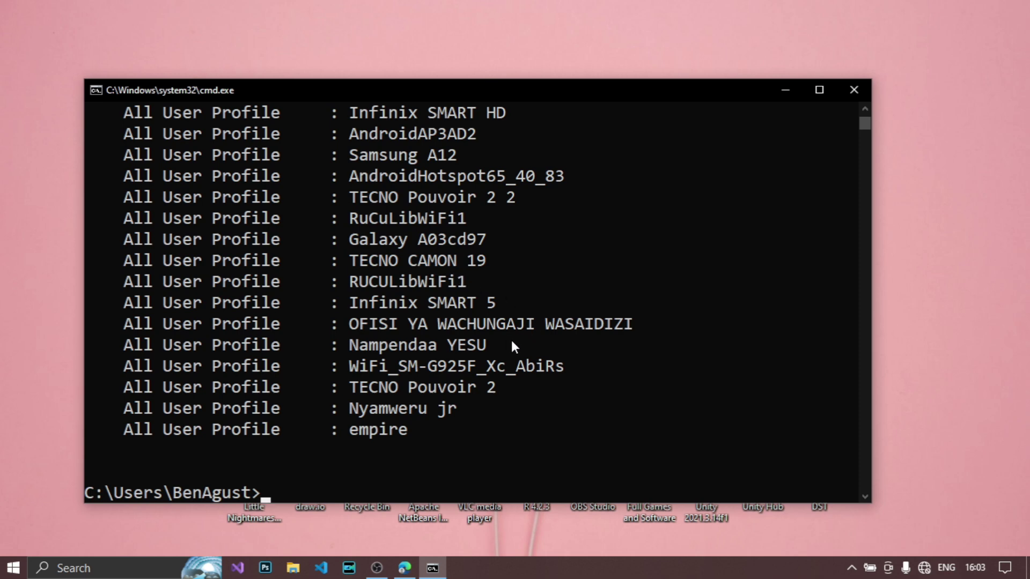
Step: Copy the name "empire" and run netsh wlan show profile name="empire" key=clear
click(397, 430)
drag(398, 434, 355, 435)
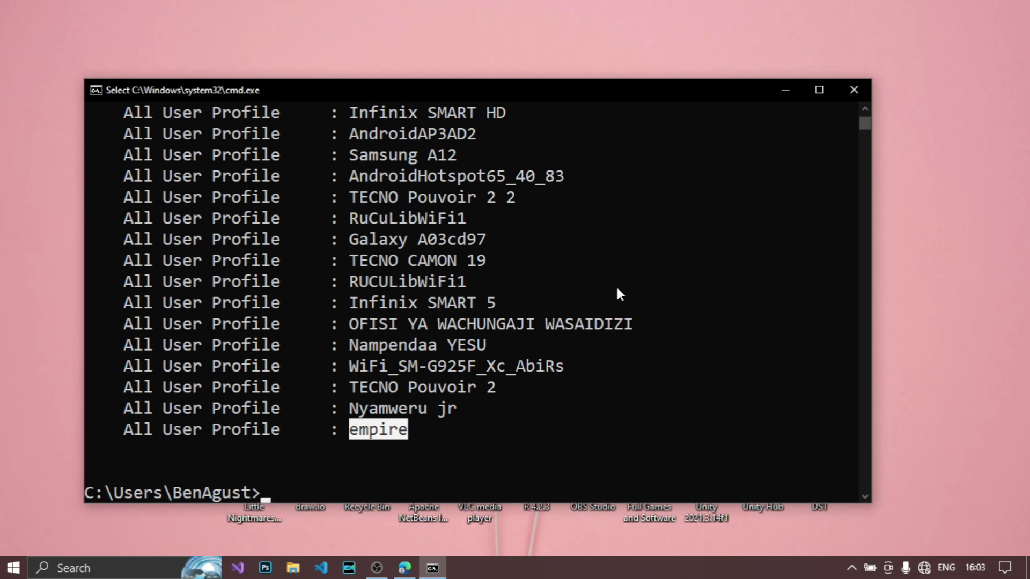
key(ctrl+c)
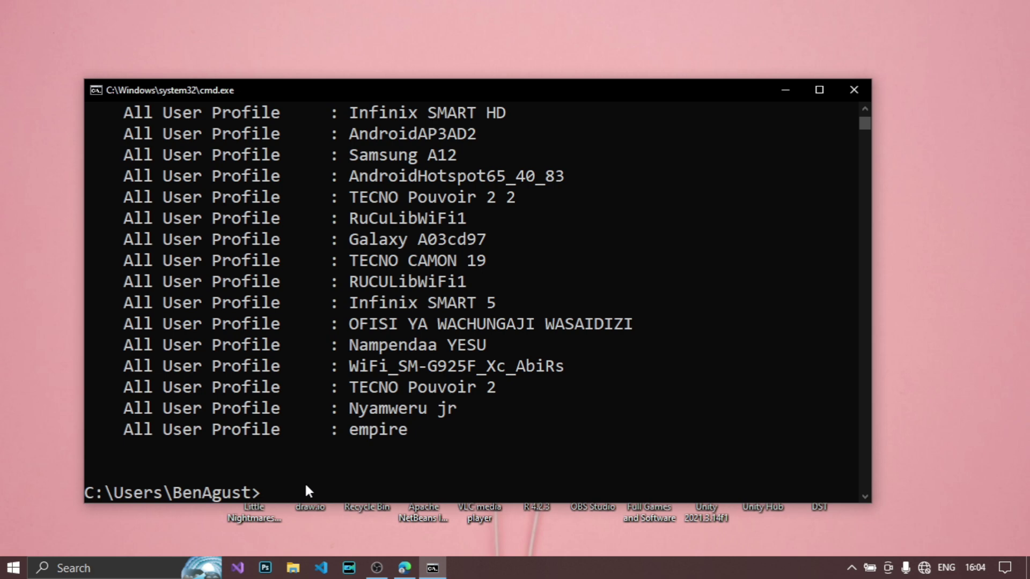
key(Up)
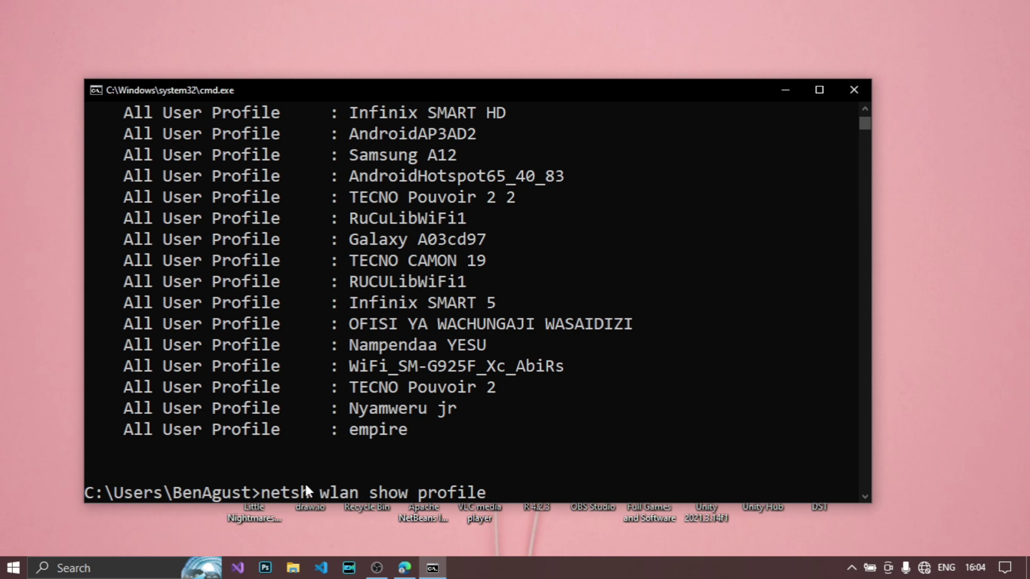
text( n)
text(ame=)
text(")
text(empire)
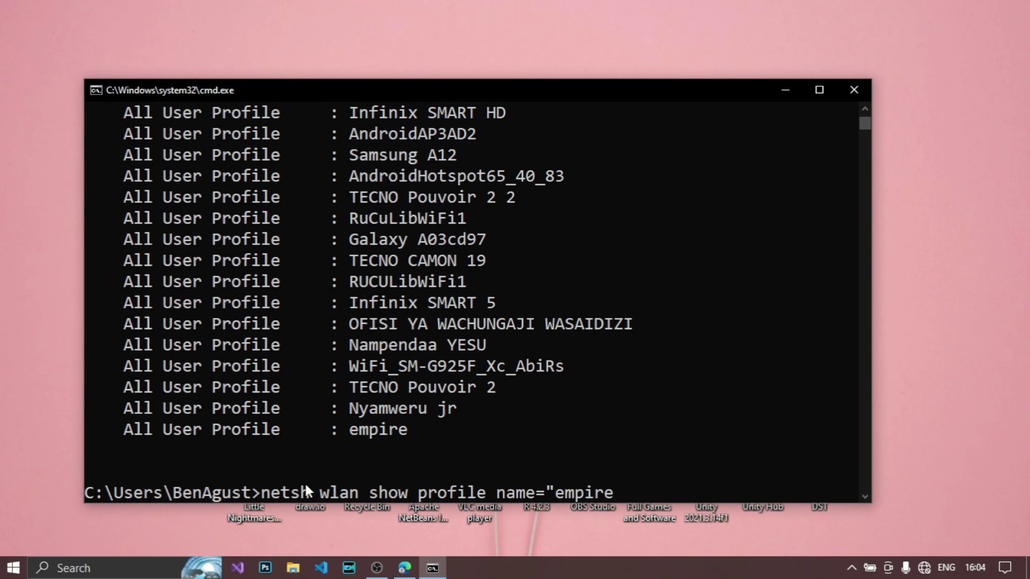
text(")
text( k)
text(ey=)
text(clear)
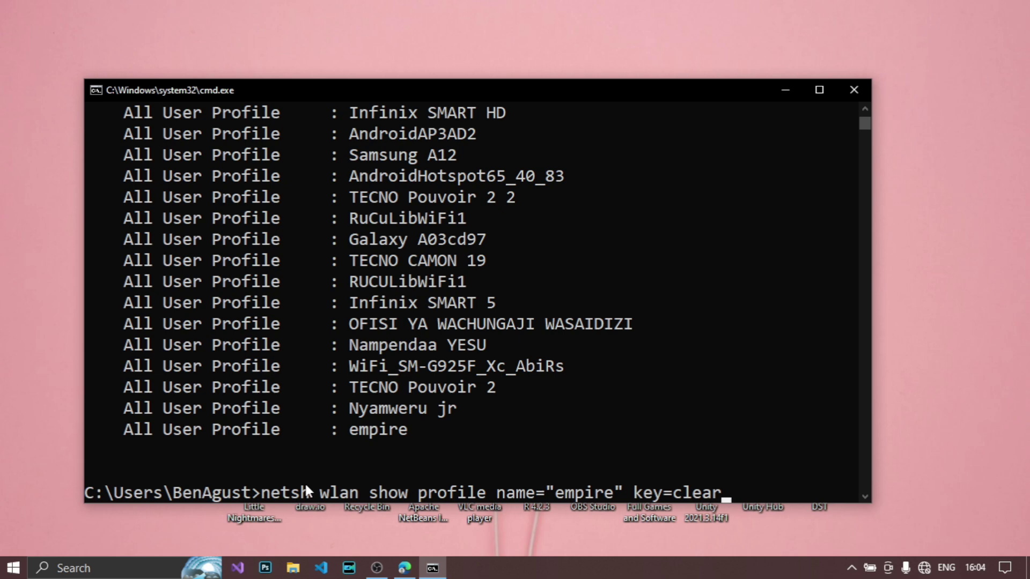
key(Return)
scroll(246, 342, up, 1)
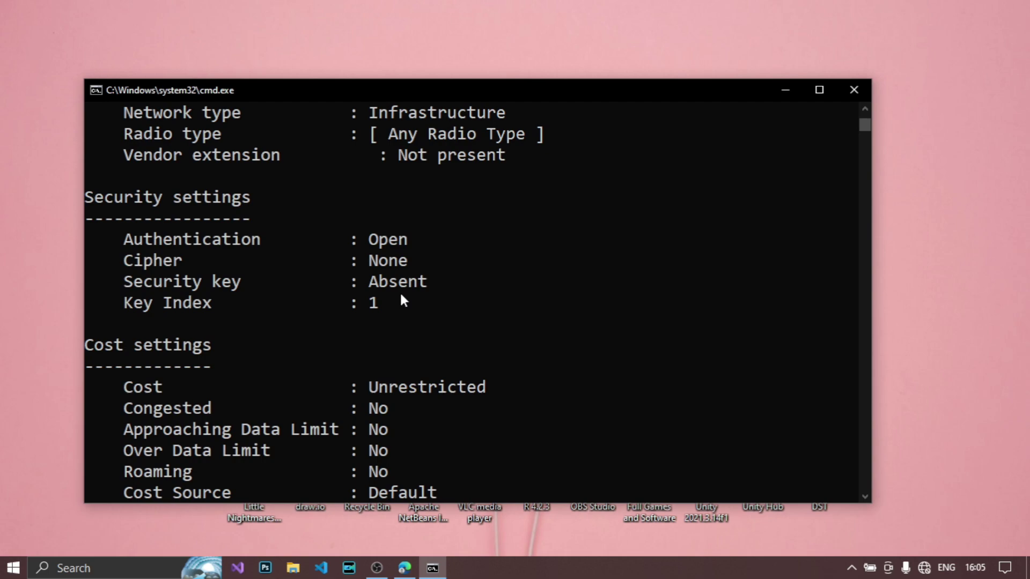
scroll(400, 297, up, 1)
scroll(401, 297, up, 2)
scroll(400, 298, up, 4)
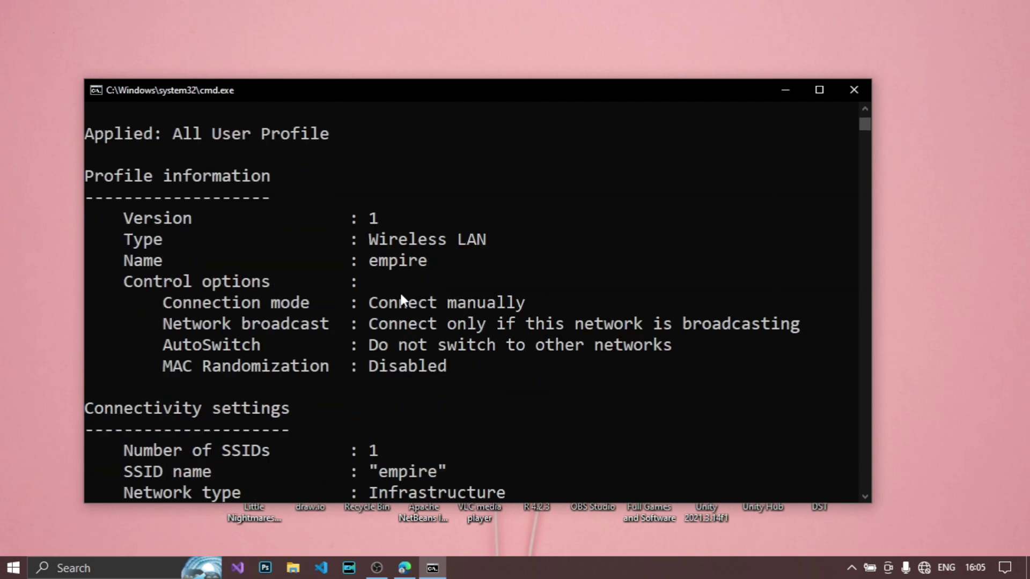
scroll(400, 298, up, 2)
scroll(400, 298, up, 3)
scroll(401, 297, up, 1)
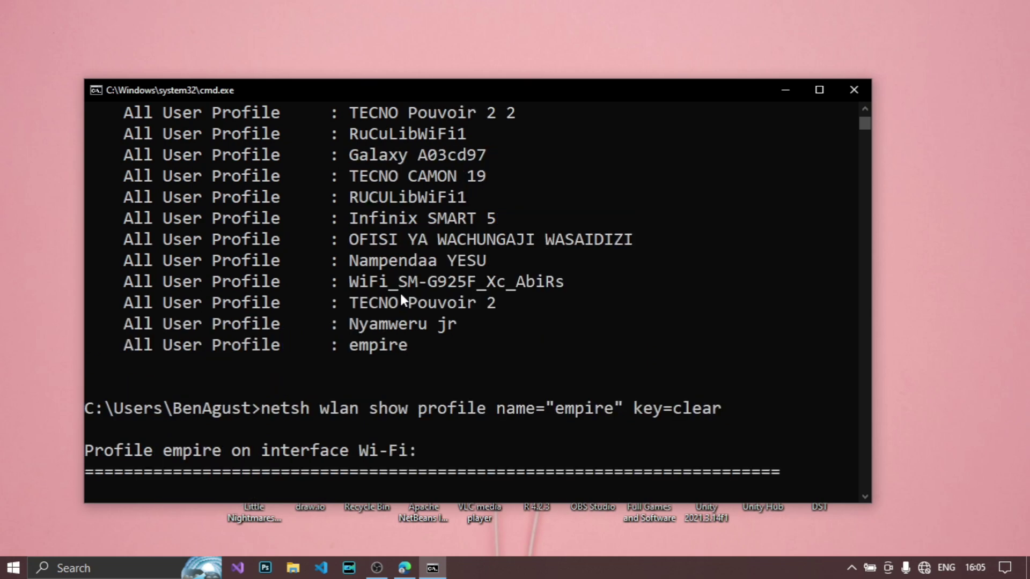
scroll(392, 286, up, 1)
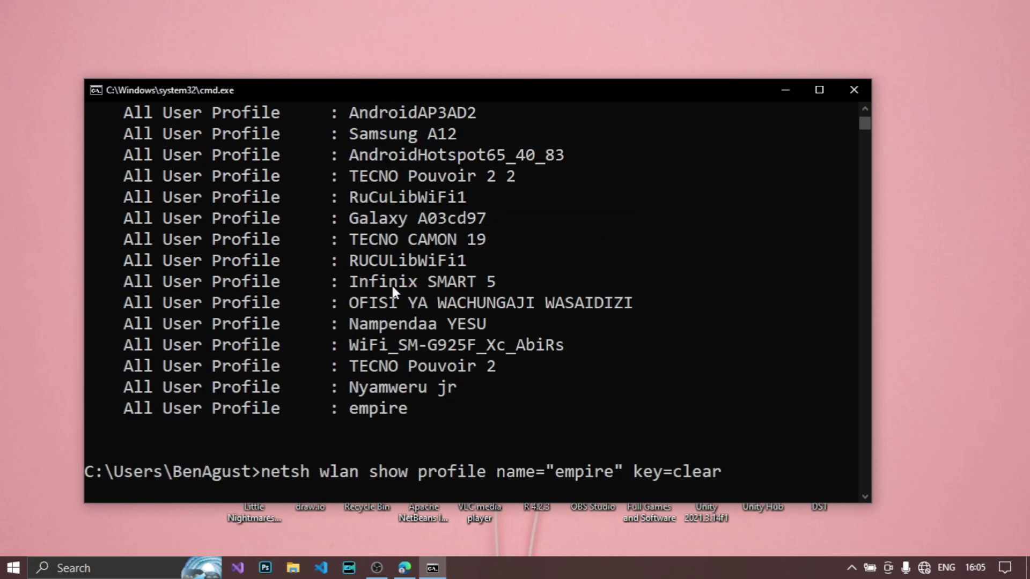
scroll(391, 286, up, 1)
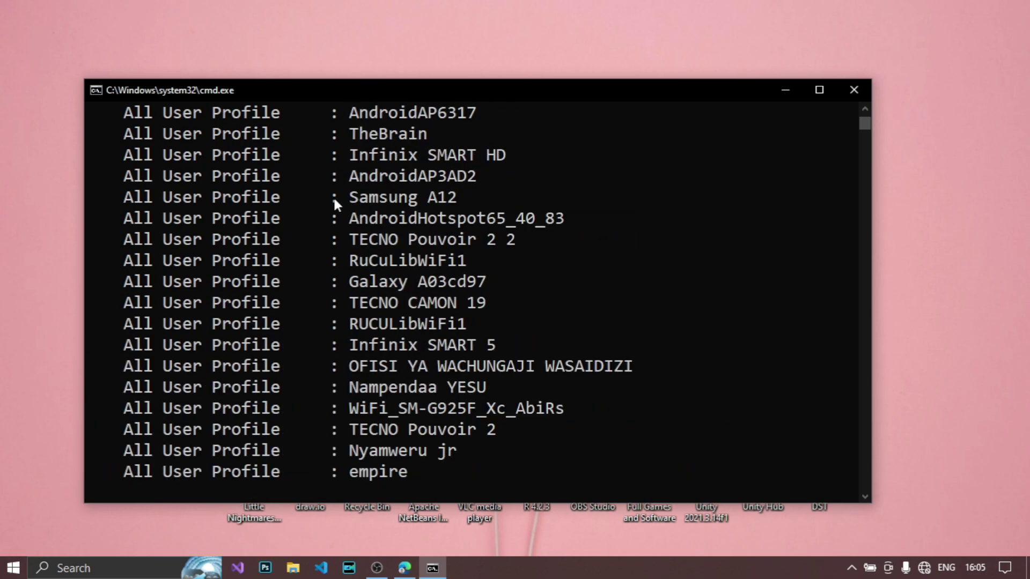
Step: Copy "TheBrain" and rerun the profile command with it replacing "empire"
drag(351, 132, 424, 140)
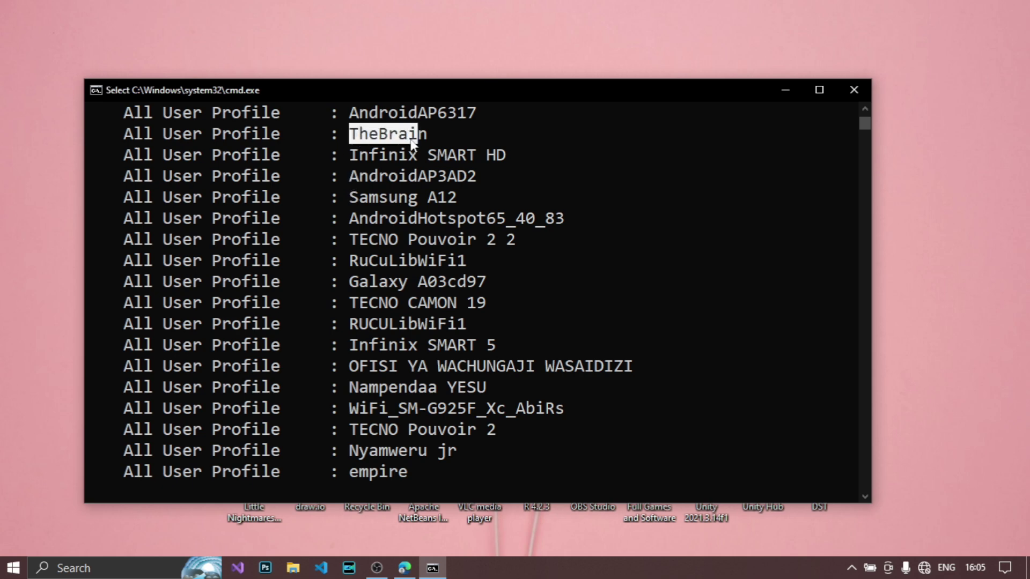
right_click(418, 145)
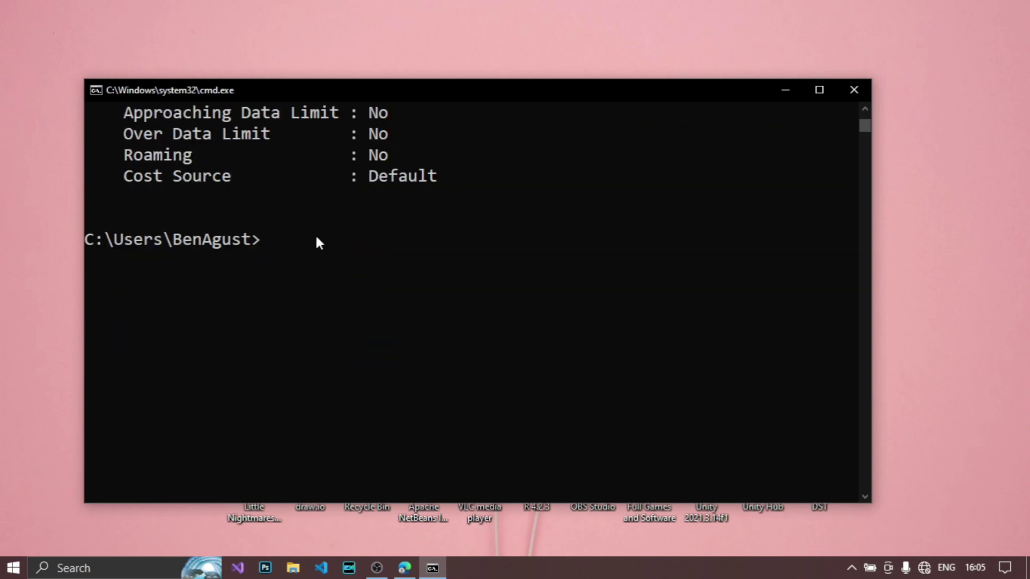
text(netsh wlan show profile name="empire" key=clear)
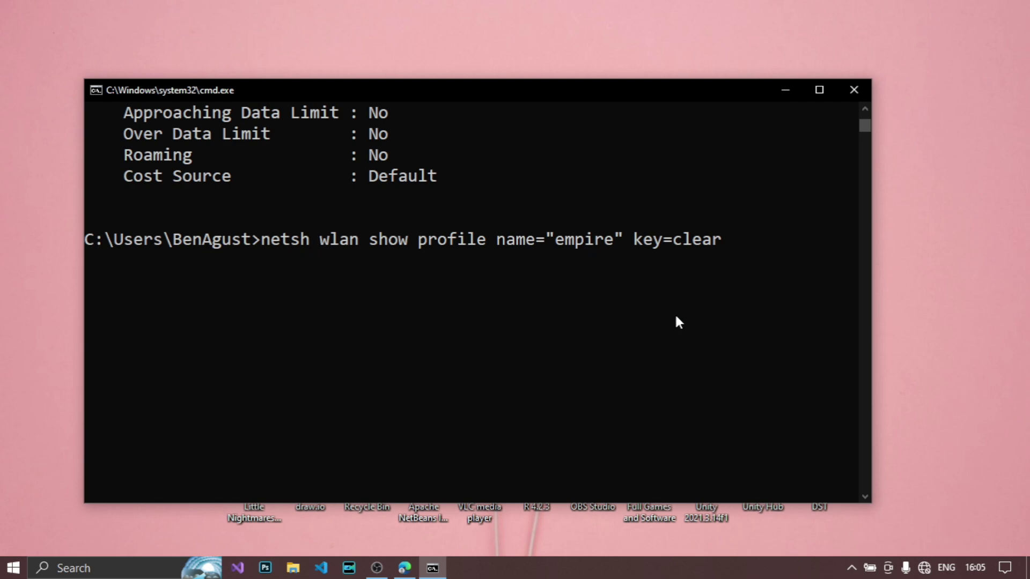
key(Left)
key(Left)
key(Left)
key(Left)
key(Left)
key(Left)
key(BackSpace)
key(BackSpace)
key(BackSpace)
key(BackSpace)
key(BackSpace)
key(BackSpace)
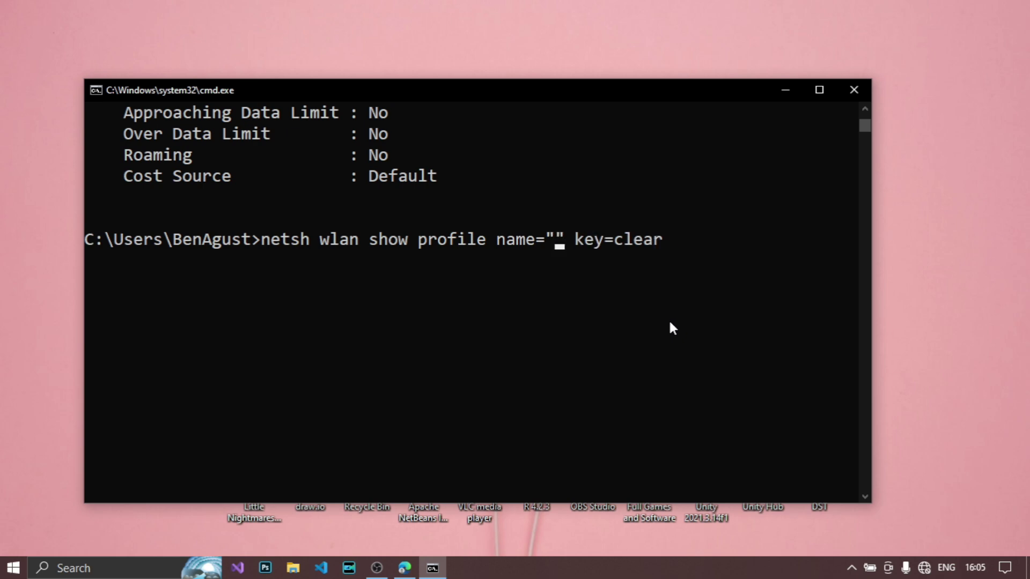
text(TheBrain)
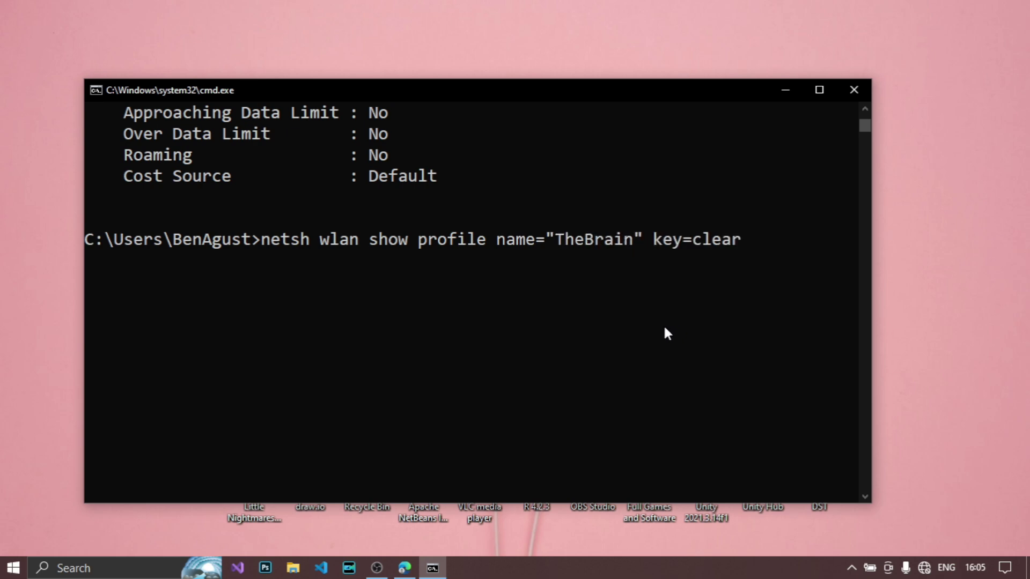
key(Return)
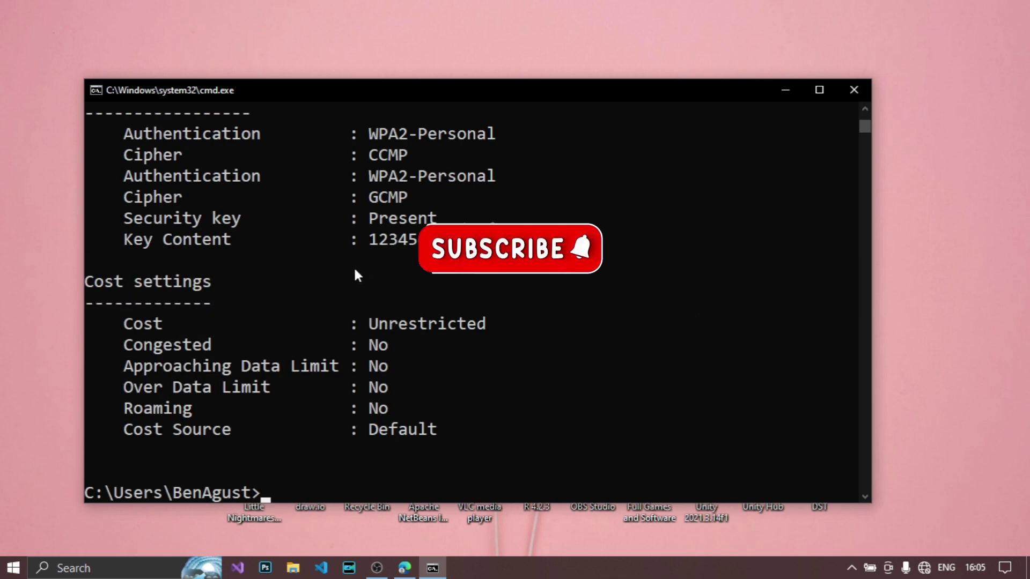
scroll(355, 274, up, 1)
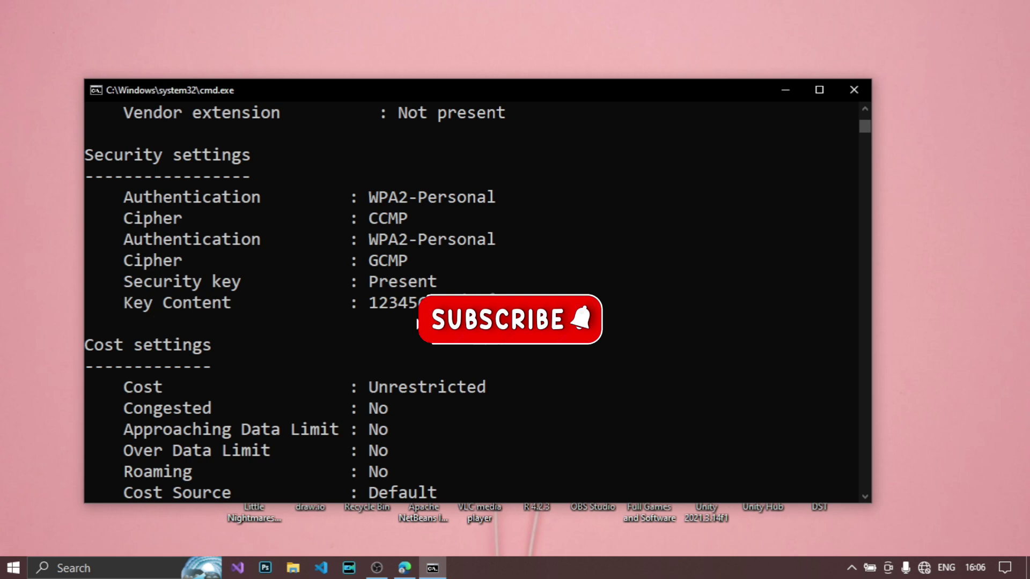
Step: Select TheBrain's Key Content value under Security settings in the output
mouse_move(369, 305)
mouse_down()
mouse_move(506, 304)
mouse_move(496, 304)
mouse_up()
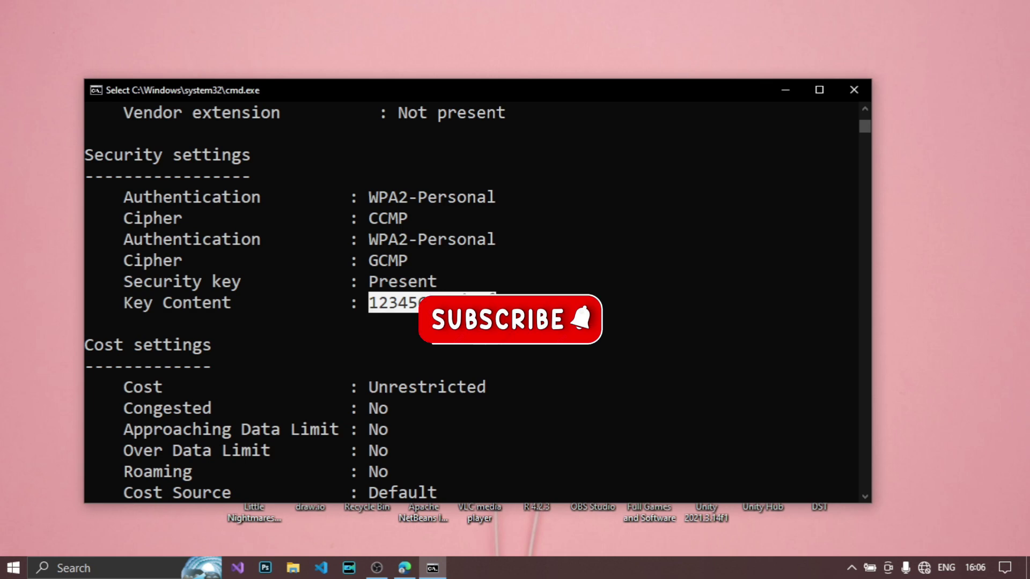